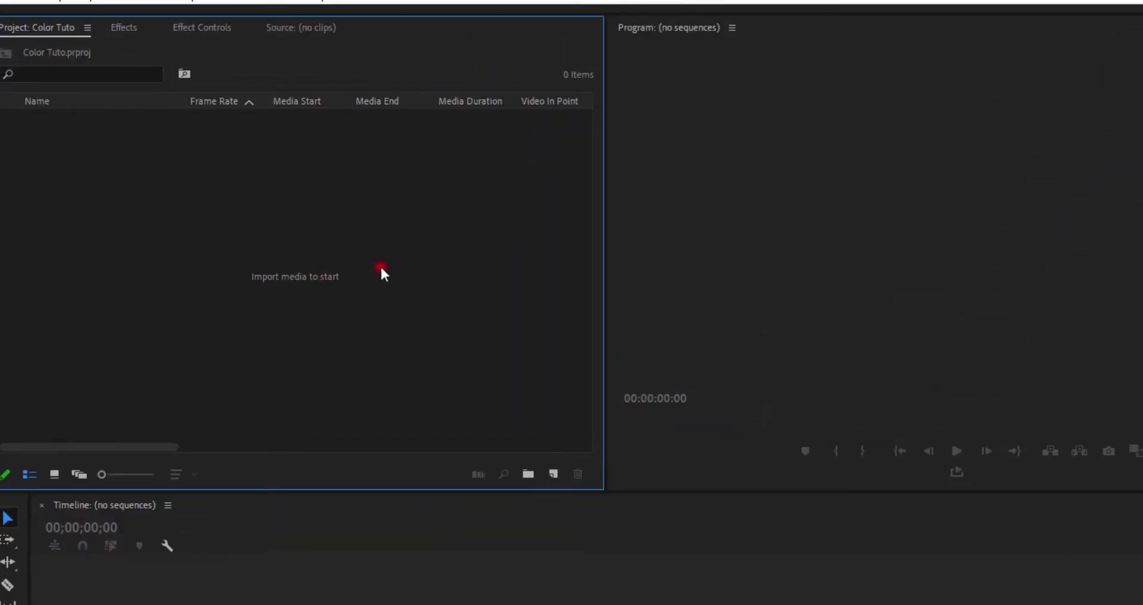
Import production ID_4168932.mp4 into the Project panel
{"action": "double_click", "coordinate": [381, 268]}
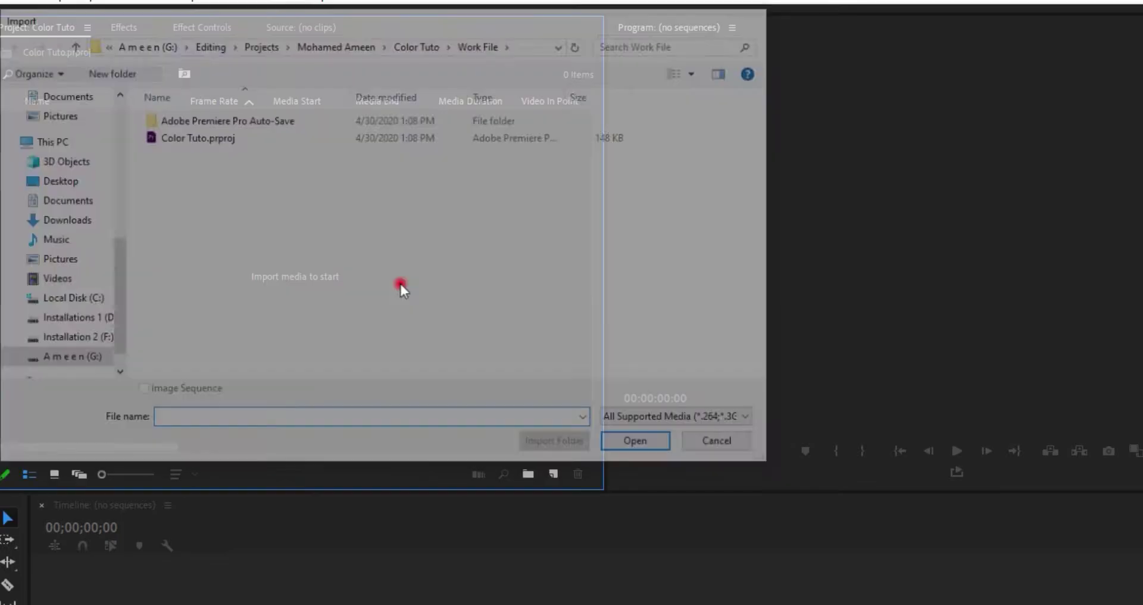
{"action": "key", "text": "Escape"}
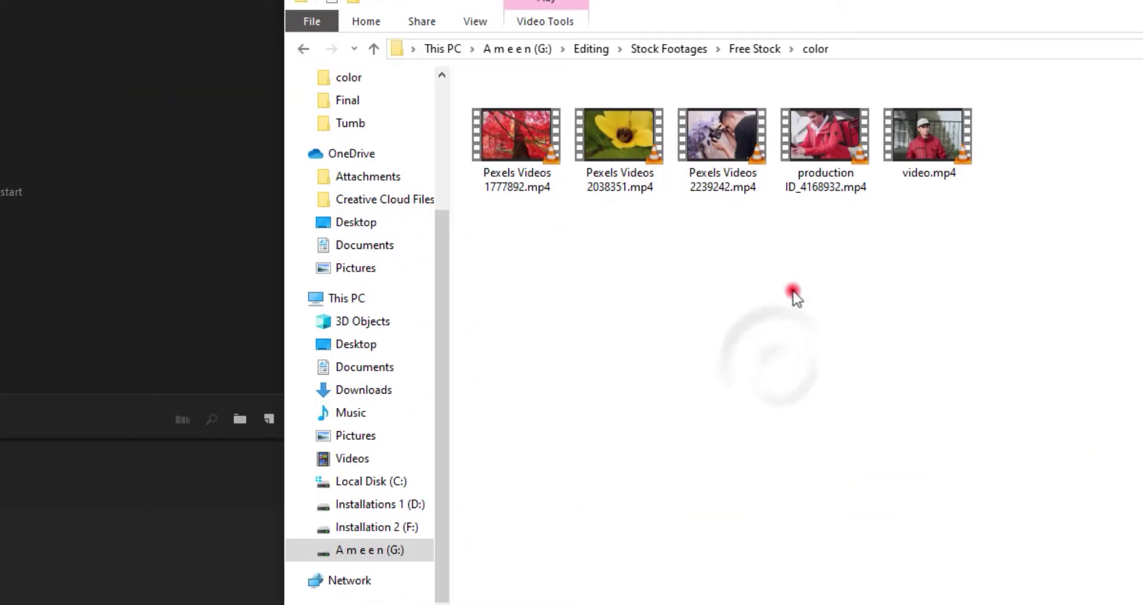
{"action": "left_click_drag", "start_coordinate": [824, 179], "coordinate": [244, 192]}
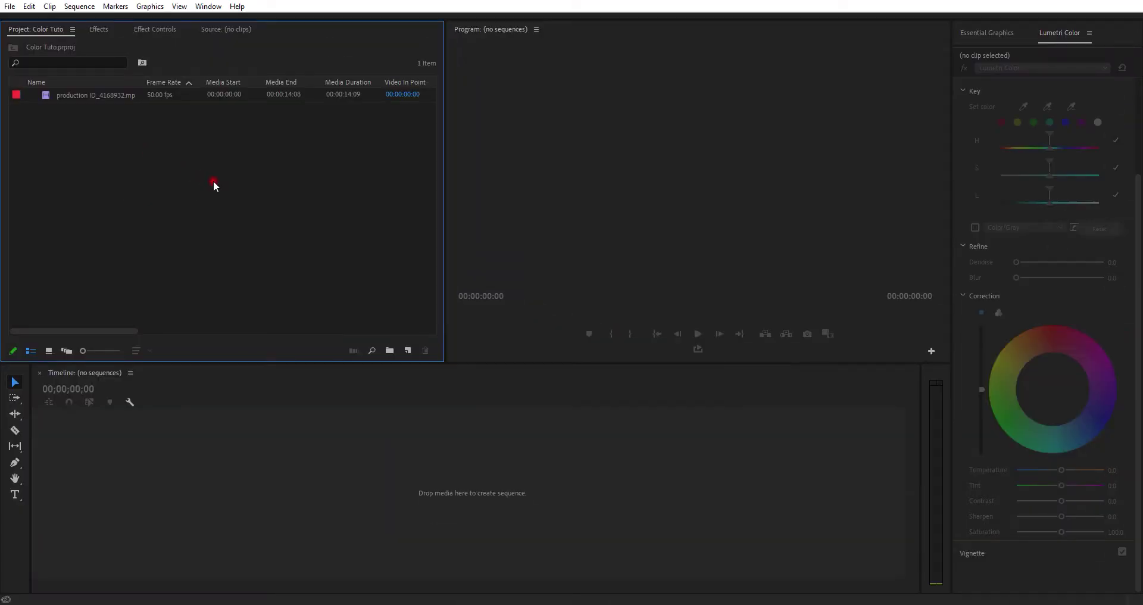
Build a new sequence from production ID_4168932.mp4 on the empty timeline
{"action": "left_click_drag", "start_coordinate": [52, 96], "coordinate": [408, 351]}
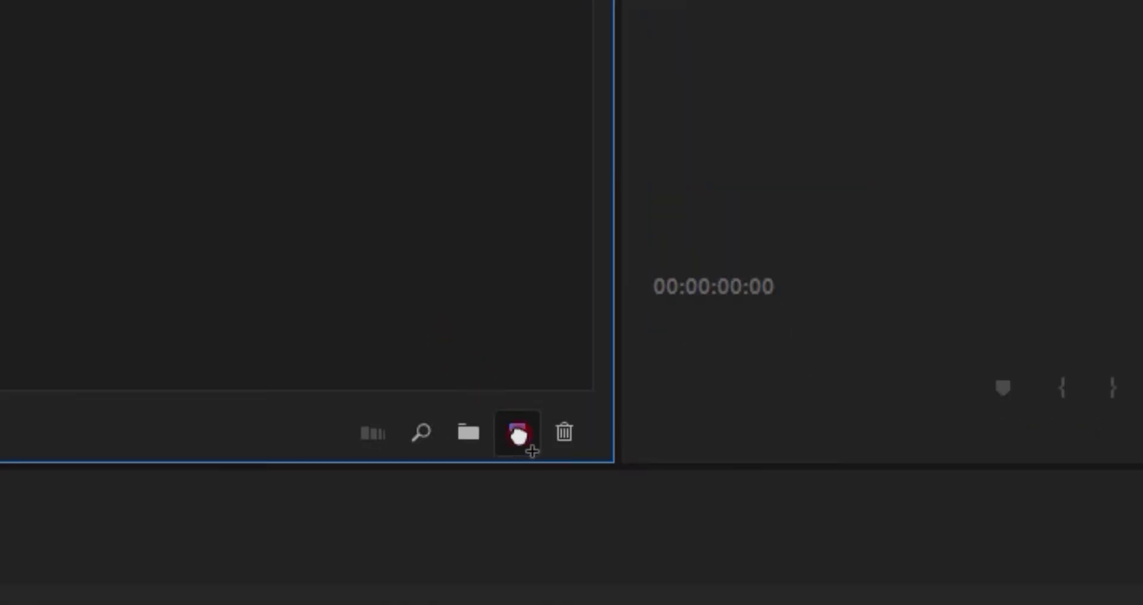
{"action": "left_click_drag", "start_coordinate": [519, 436], "coordinate": [520, 444]}
{"action": "left_click_drag", "start_coordinate": [521, 444], "coordinate": [665, 447]}
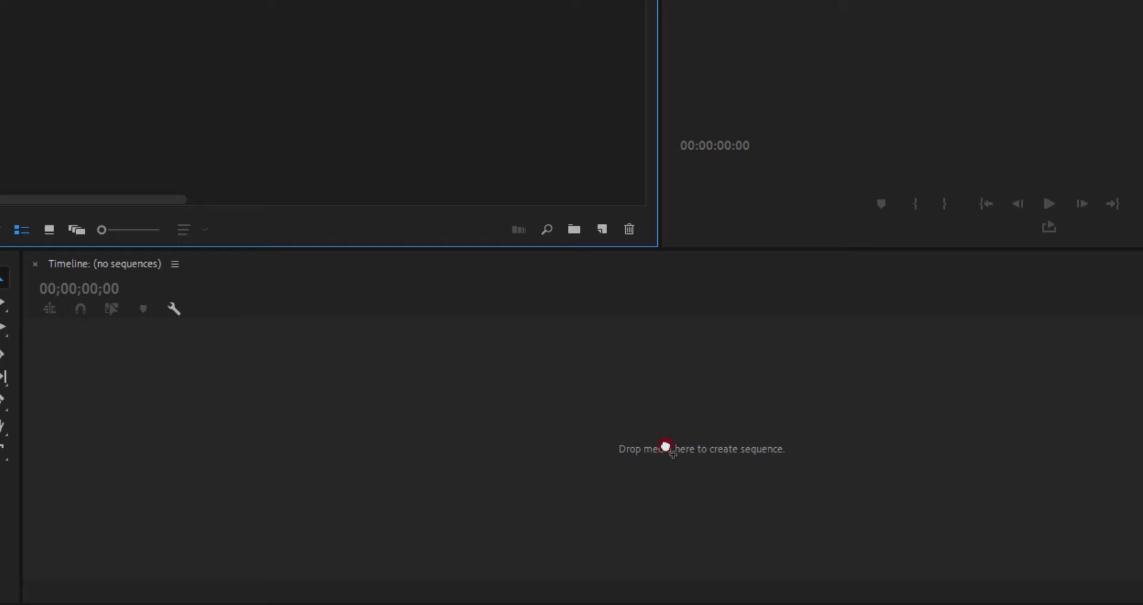
{"action": "left_click_drag", "start_coordinate": [665, 448], "coordinate": [667, 447]}
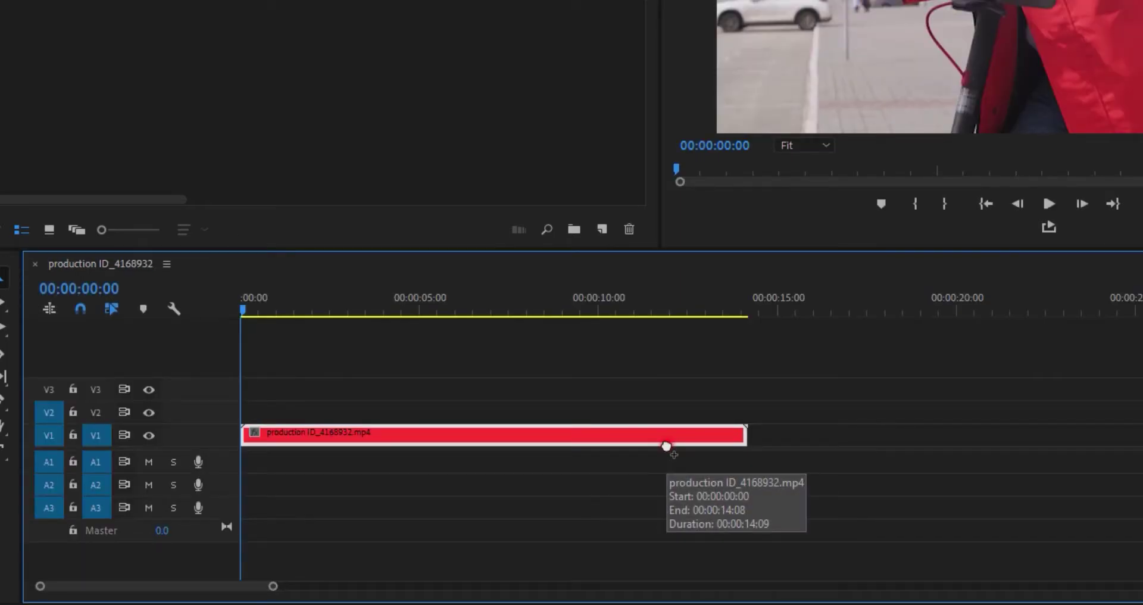
{"action": "left_click", "coordinate": [660, 457]}
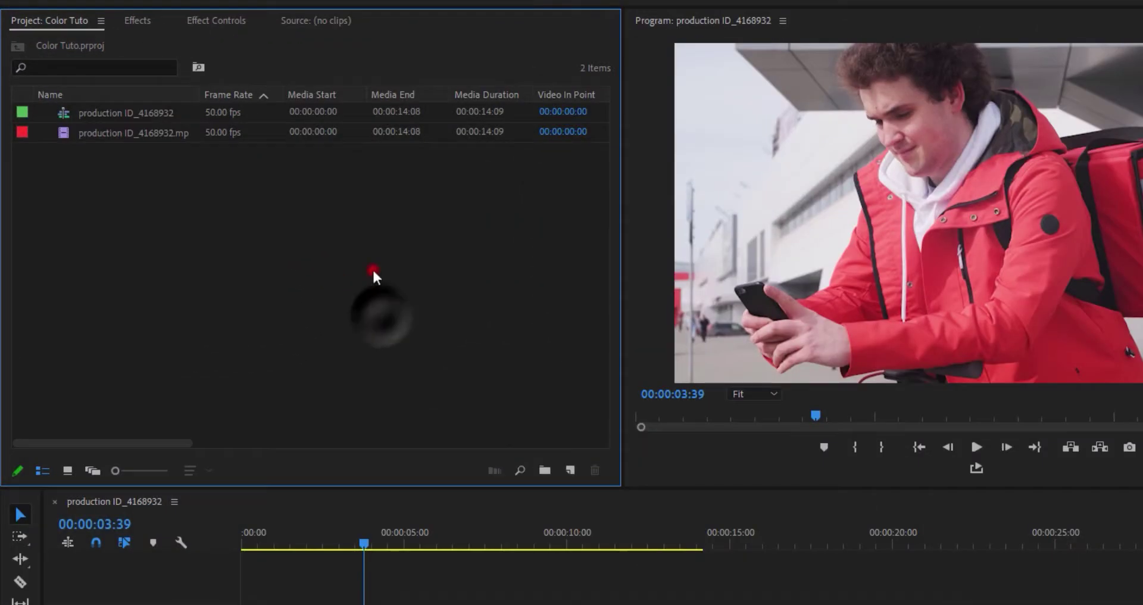
Create an adjustment layer, place it on V2 above the clip, and trim it to the clip's end
{"action": "right_click", "coordinate": [267, 192]}
{"action": "mouse_move", "coordinate": [382, 315]}
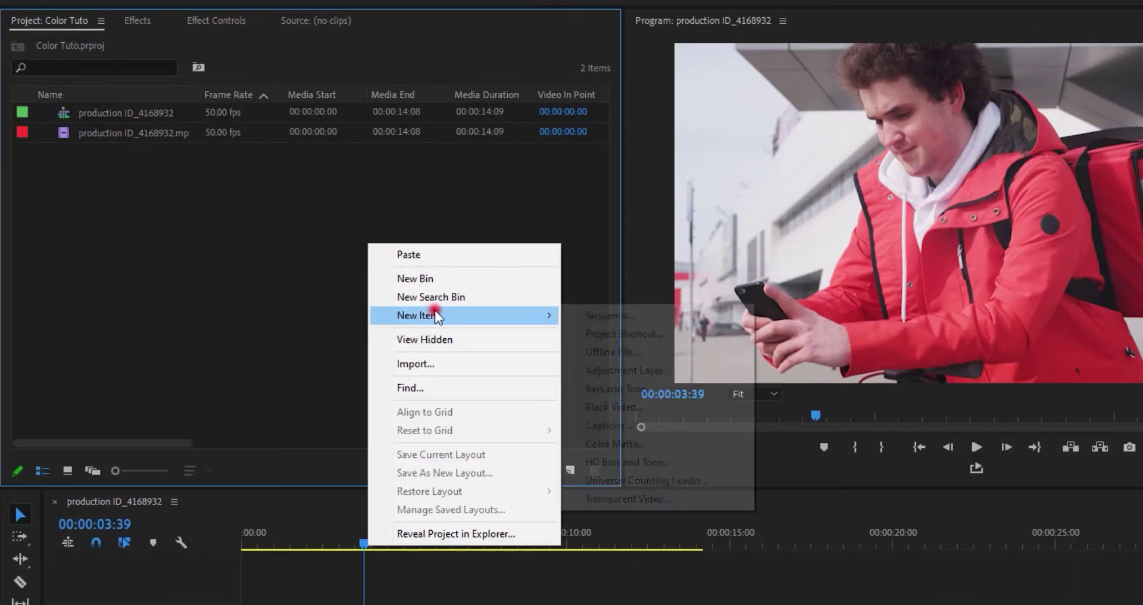
{"action": "left_click", "coordinate": [583, 353]}
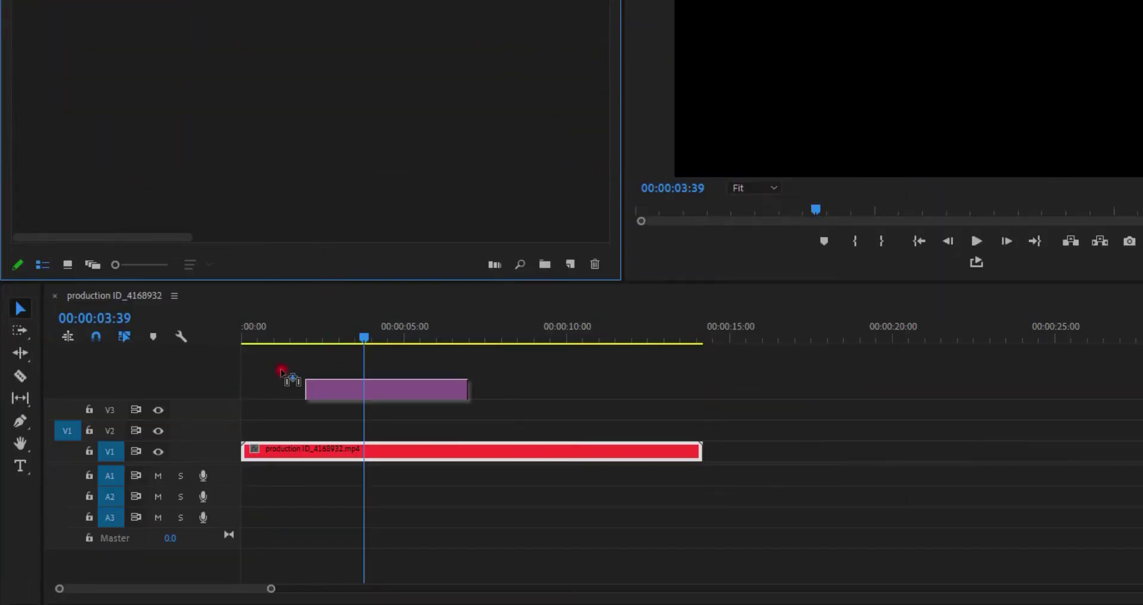
{"action": "left_click_drag", "start_coordinate": [67, 113], "coordinate": [250, 430]}
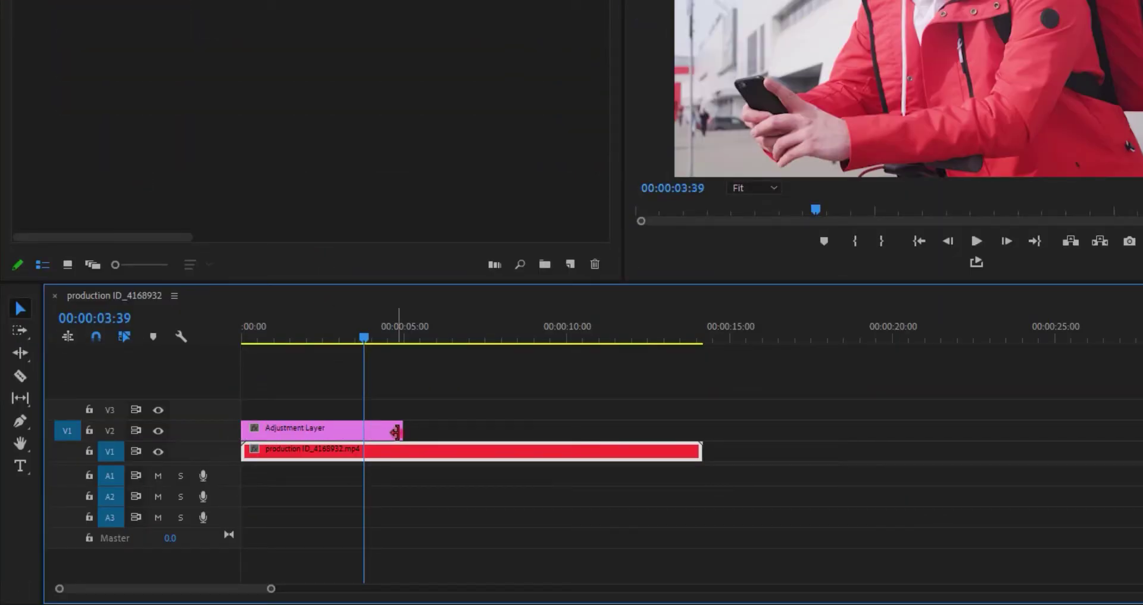
{"action": "left_click_drag", "start_coordinate": [397, 431], "coordinate": [702, 431]}
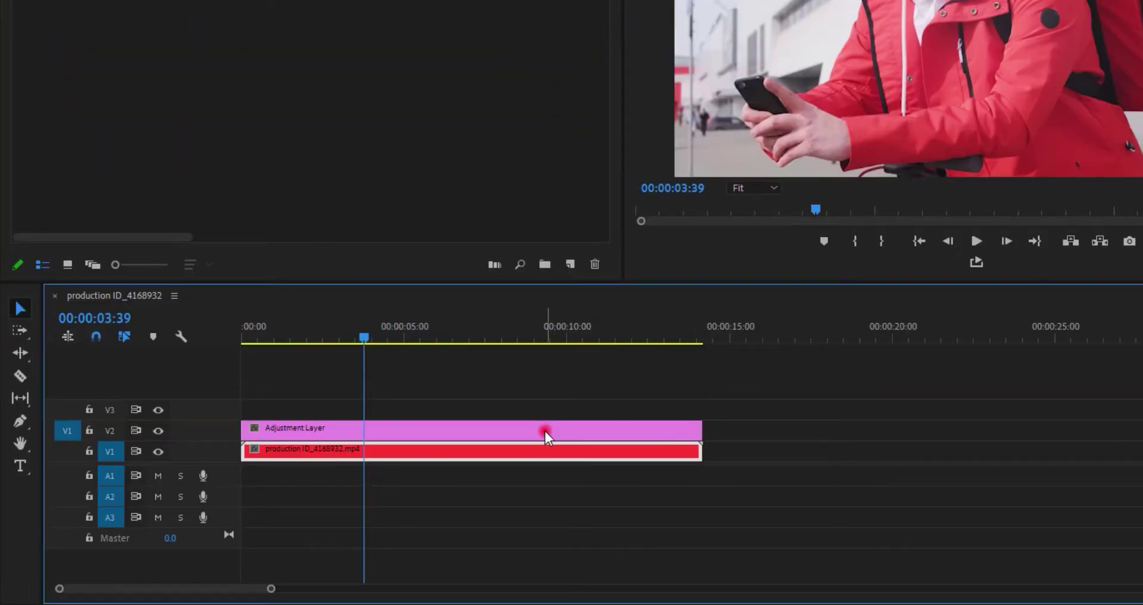
{"action": "left_click", "coordinate": [544, 432]}
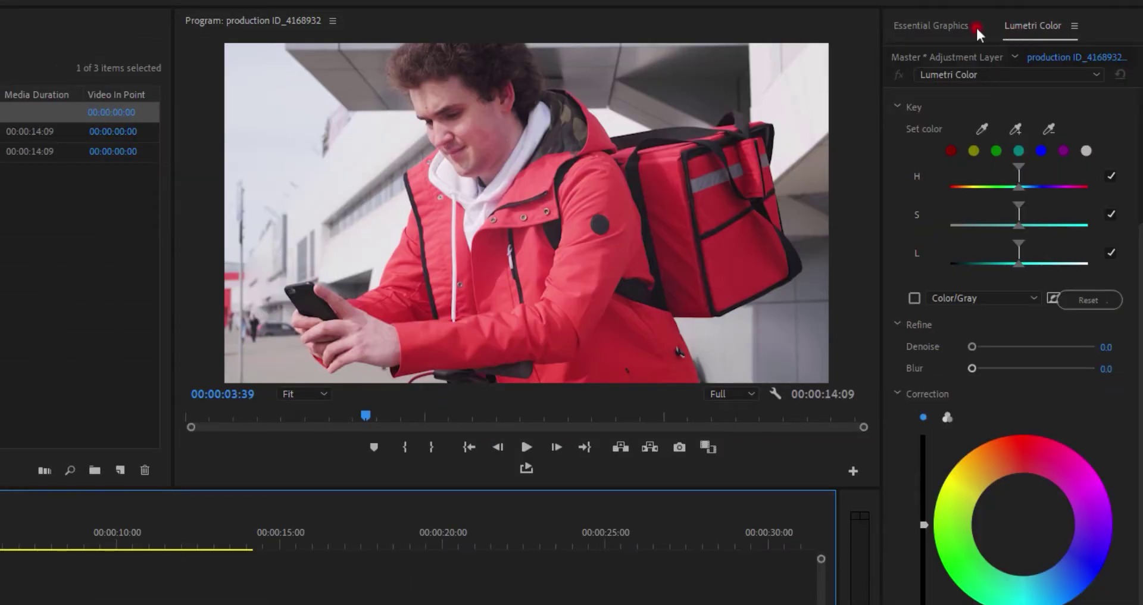
Open the Lumetri Color panel and expand its HSL Secondary section
{"action": "left_click", "coordinate": [315, 8]}
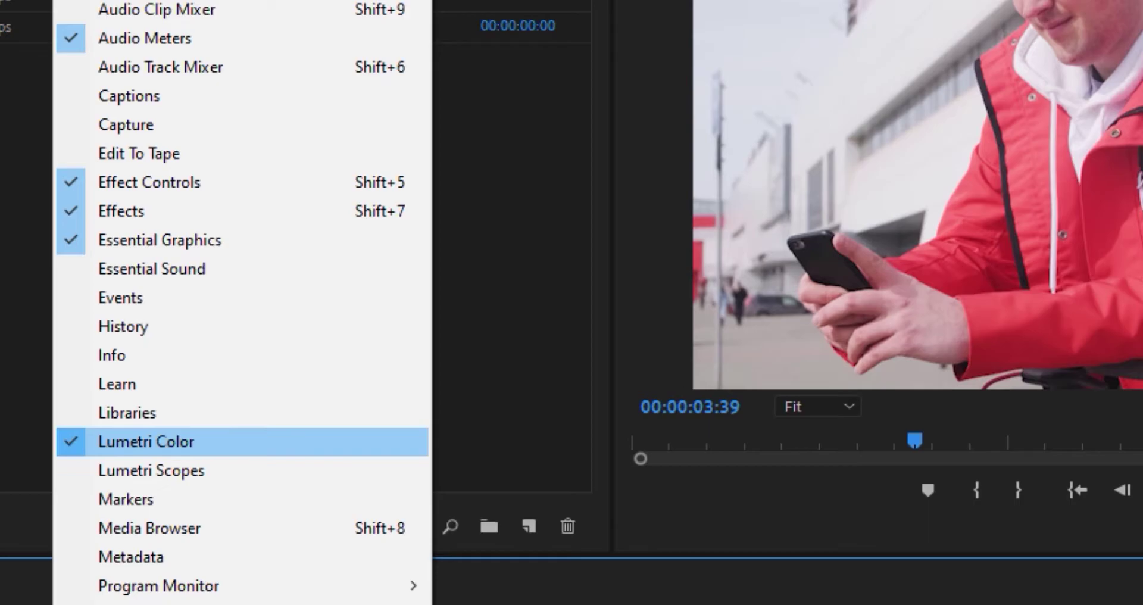
{"action": "left_click", "coordinate": [145, 441]}
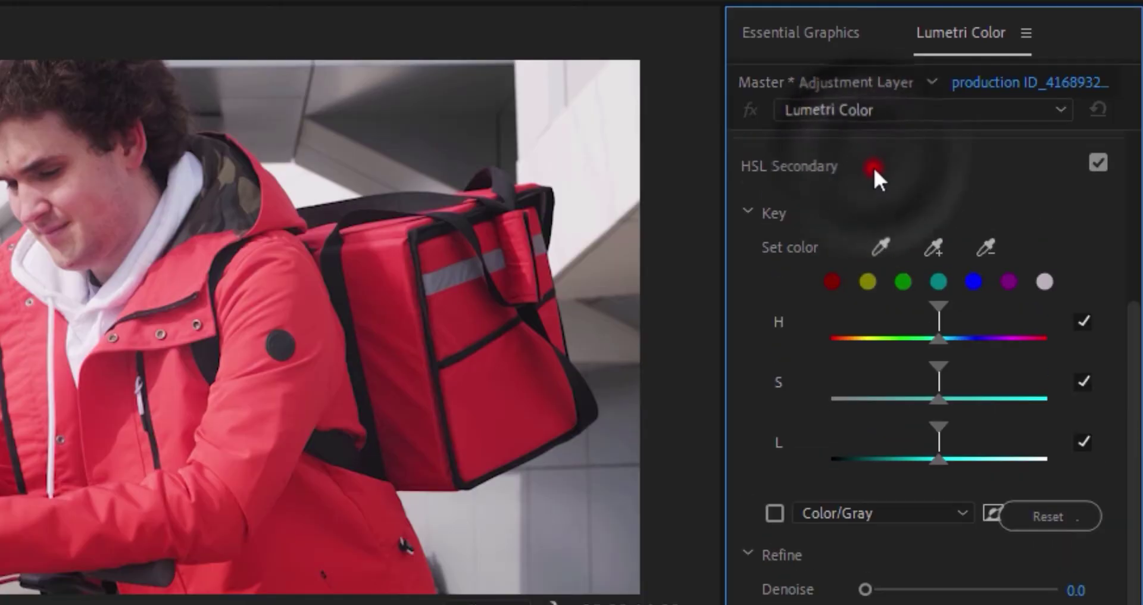
{"action": "left_click", "coordinate": [874, 169]}
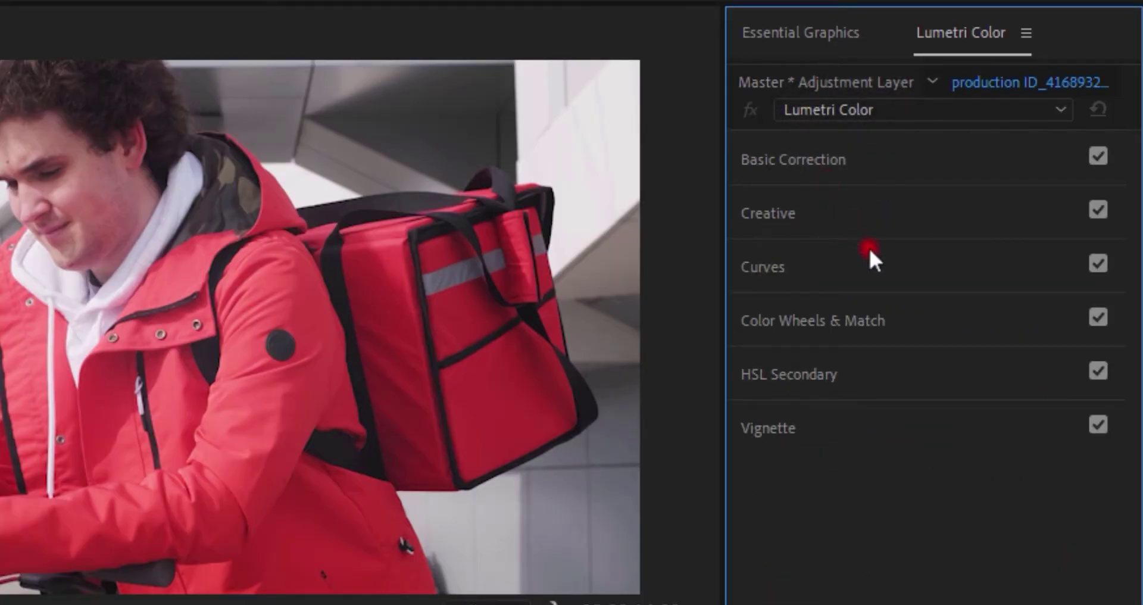
{"action": "left_click", "coordinate": [848, 376]}
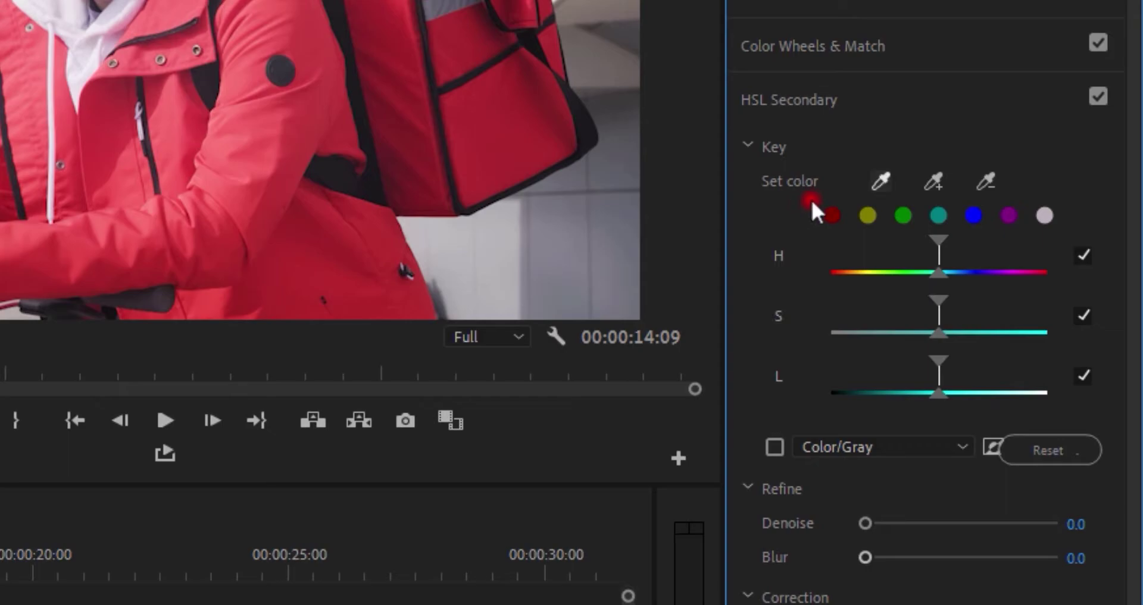
Key the red jacket with the Set color eyedropper and preview the matte with Color/Gray
{"action": "left_click", "coordinate": [881, 179]}
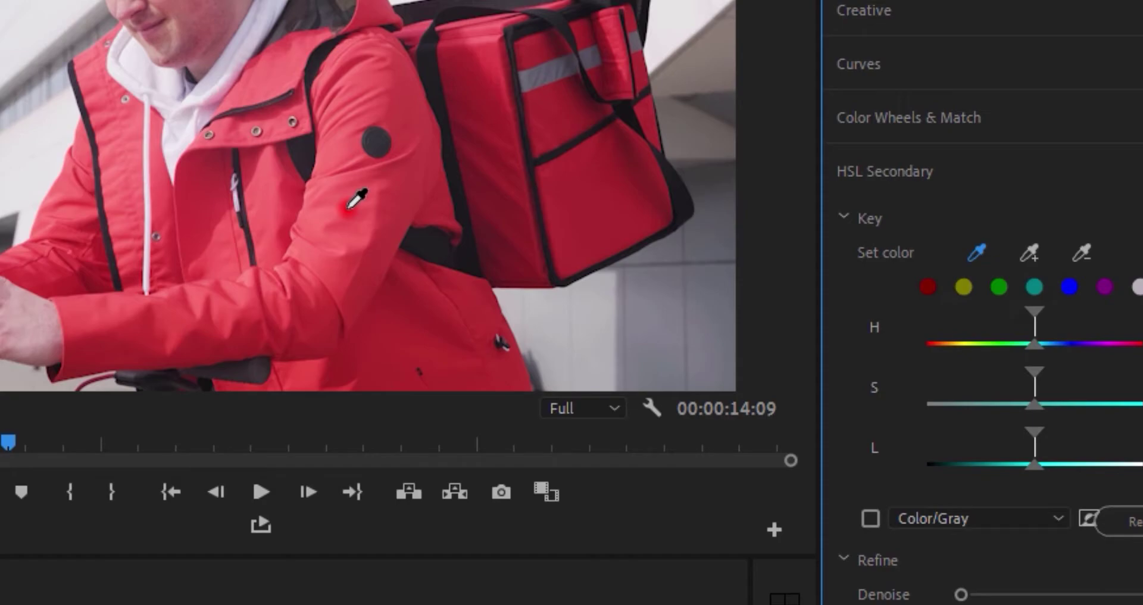
{"action": "left_click", "coordinate": [348, 206]}
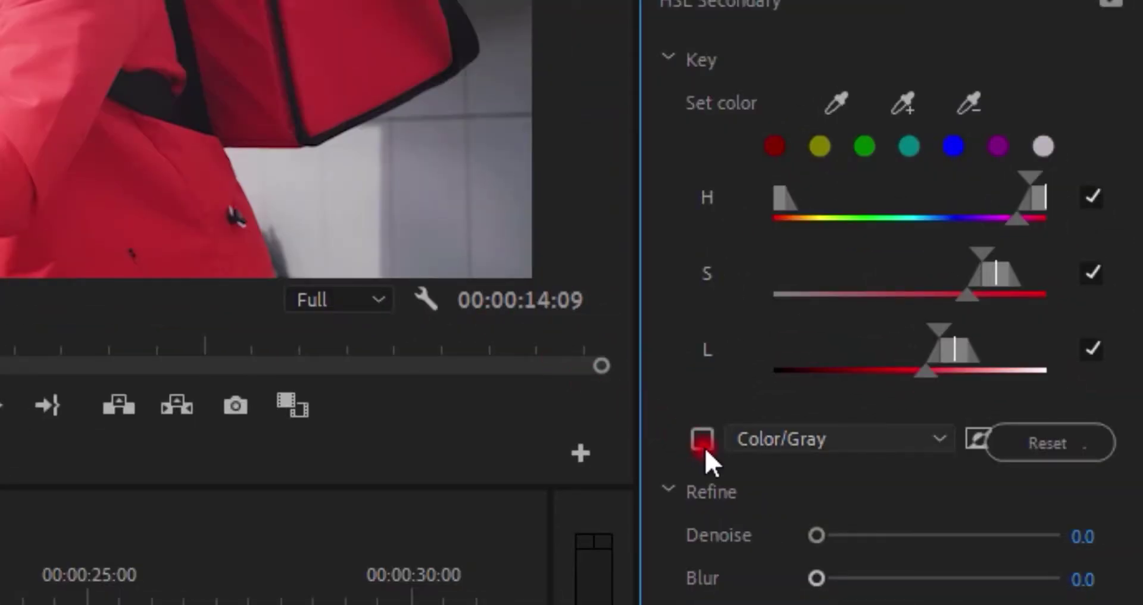
{"action": "left_click", "coordinate": [703, 441]}
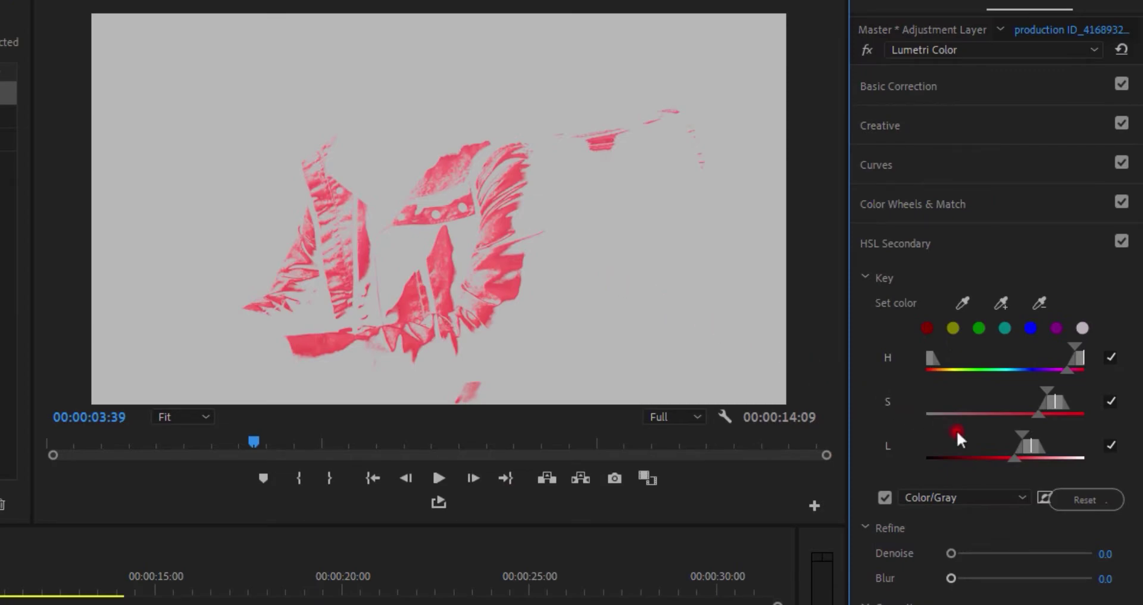
Widen the lightness, saturation and hue ranges, and add more jacket and bag red to the key
{"action": "mouse_move", "coordinate": [1013, 456]}
{"action": "left_mouse_down"}
{"action": "mouse_move", "coordinate": [963, 460]}
{"action": "mouse_move", "coordinate": [1001, 464]}
{"action": "left_mouse_up"}
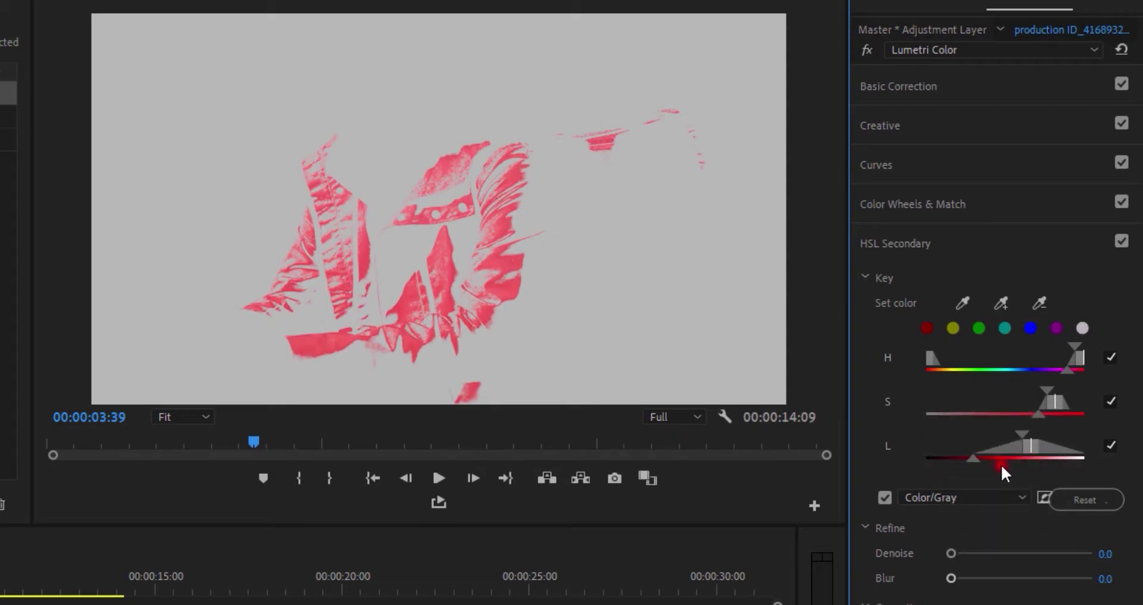
{"action": "left_click_drag", "start_coordinate": [1038, 415], "coordinate": [980, 417]}
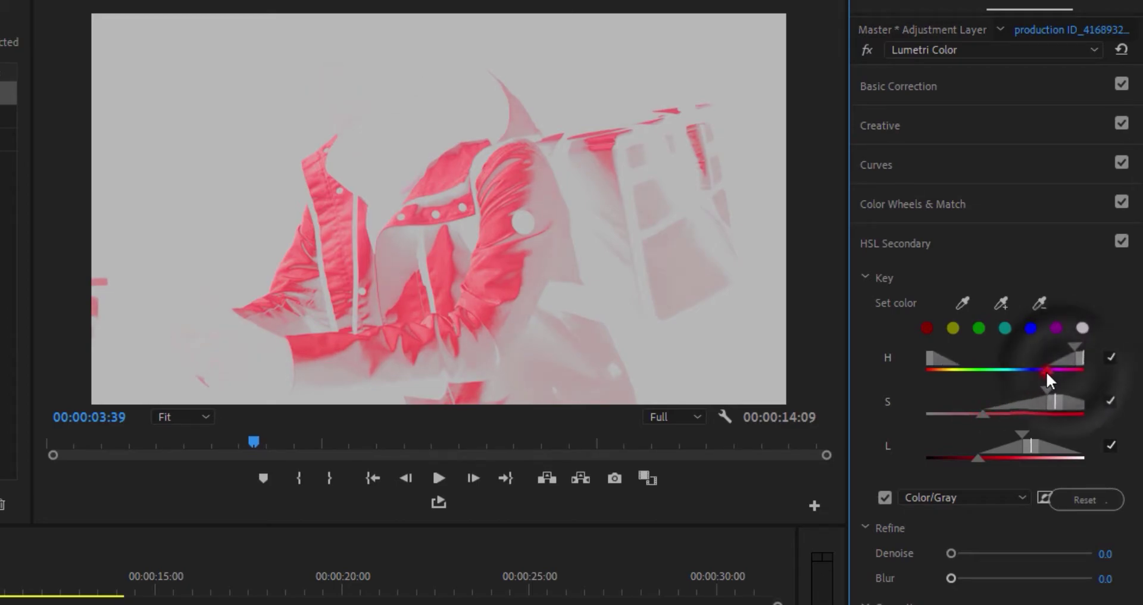
{"action": "left_click_drag", "start_coordinate": [1067, 370], "coordinate": [1067, 374]}
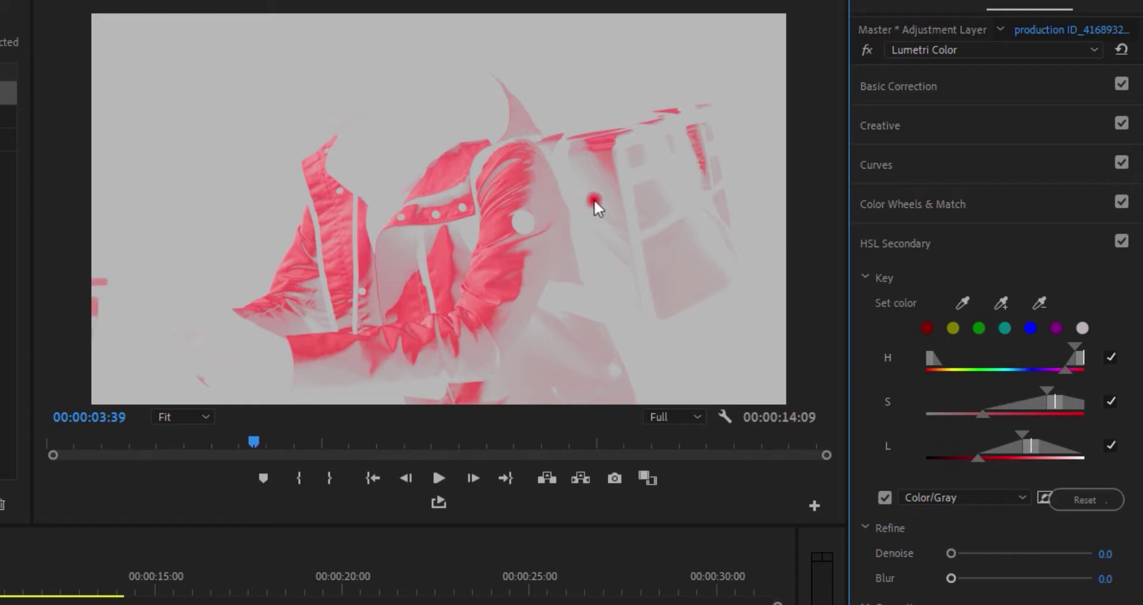
{"action": "left_click", "coordinate": [1002, 302]}
{"action": "left_click", "coordinate": [564, 349]}
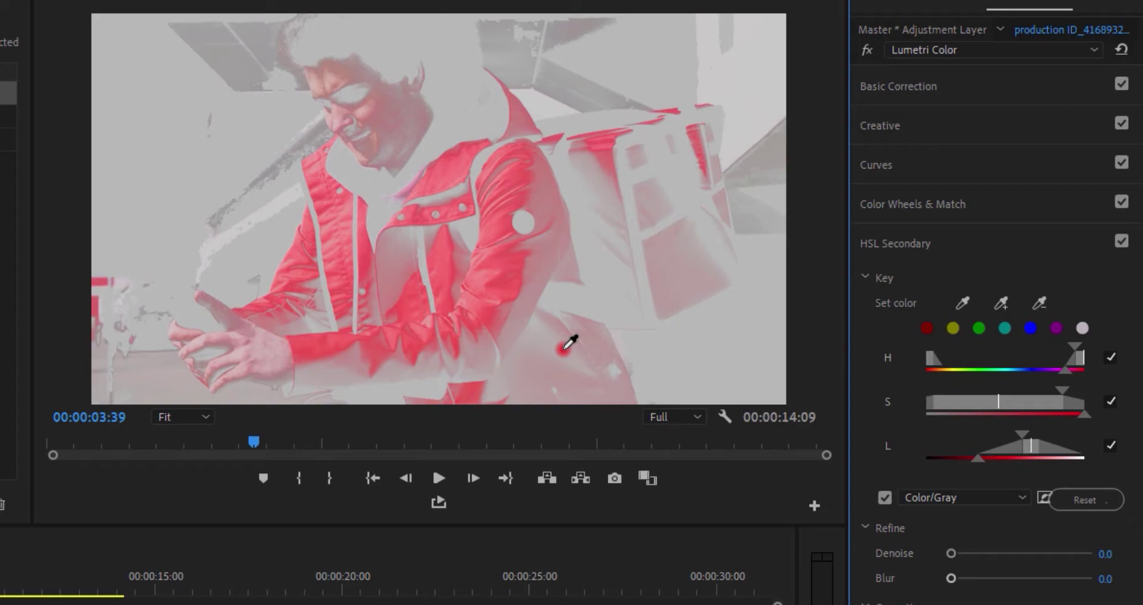
{"action": "left_click", "coordinate": [565, 347]}
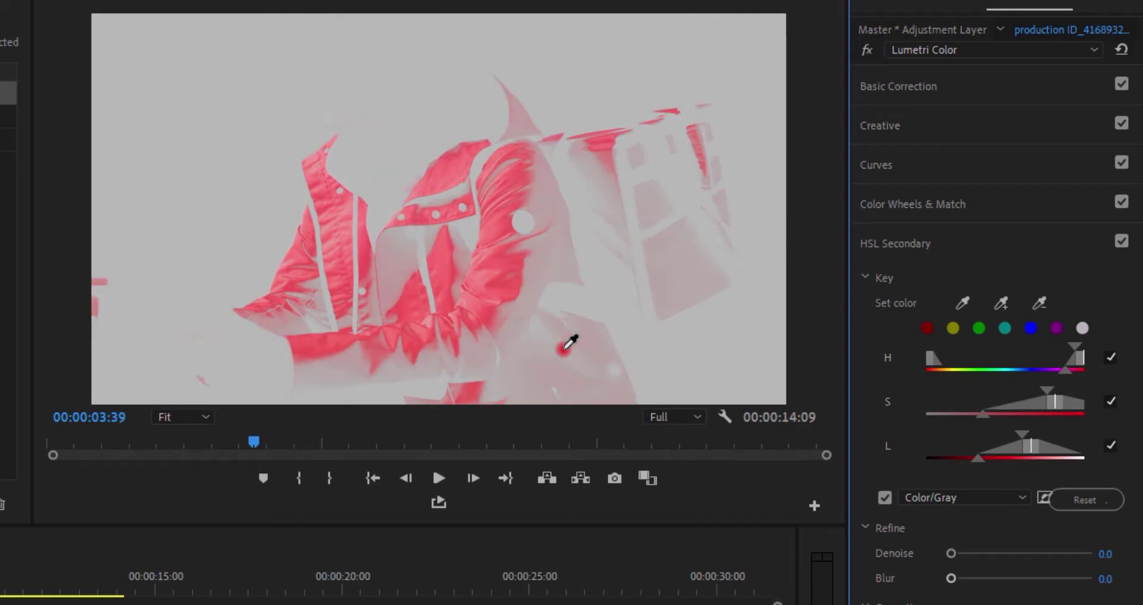
Fine-tune the hue, saturation and luminance ranges to take in the darker reds
{"action": "mouse_move", "coordinate": [1062, 370]}
{"action": "left_mouse_down"}
{"action": "mouse_move", "coordinate": [1010, 372]}
{"action": "mouse_move", "coordinate": [1070, 370]}
{"action": "left_mouse_up"}
{"action": "left_click_drag", "start_coordinate": [1000, 415], "coordinate": [971, 418]}
{"action": "left_click_drag", "start_coordinate": [979, 458], "coordinate": [928, 456]}
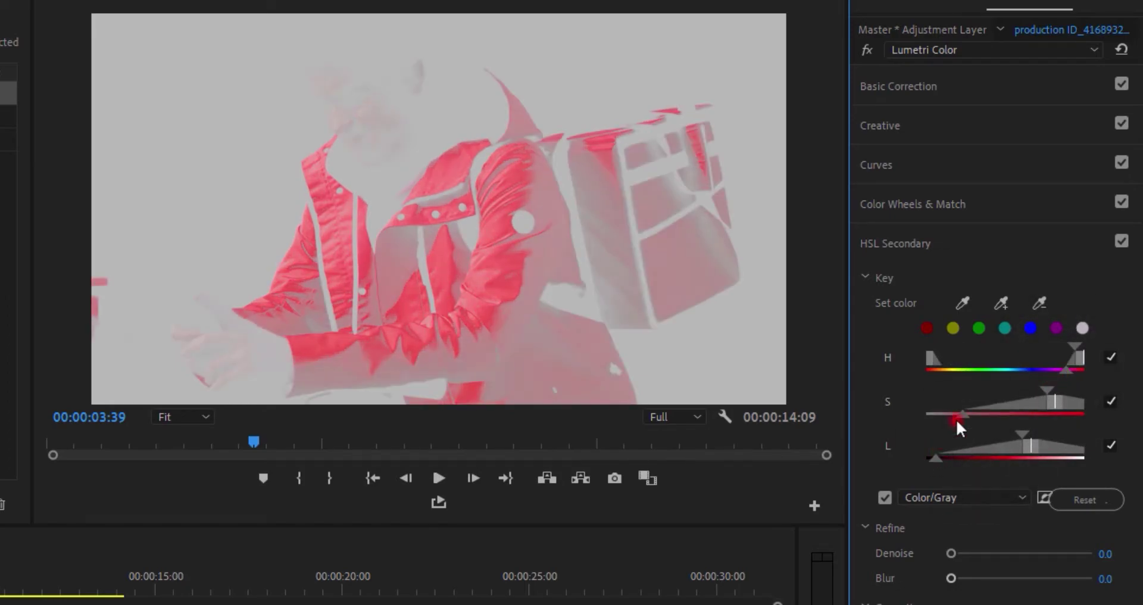
{"action": "left_click_drag", "start_coordinate": [958, 417], "coordinate": [977, 424]}
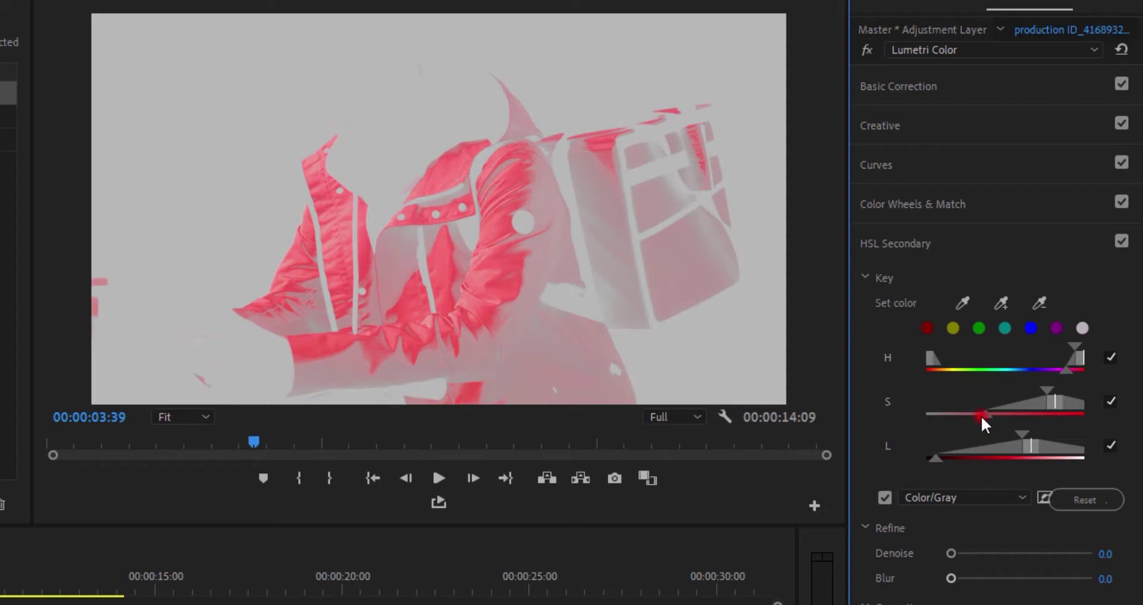
{"action": "left_click_drag", "start_coordinate": [985, 416], "coordinate": [980, 417]}
{"action": "left_click_drag", "start_coordinate": [938, 460], "coordinate": [890, 471]}
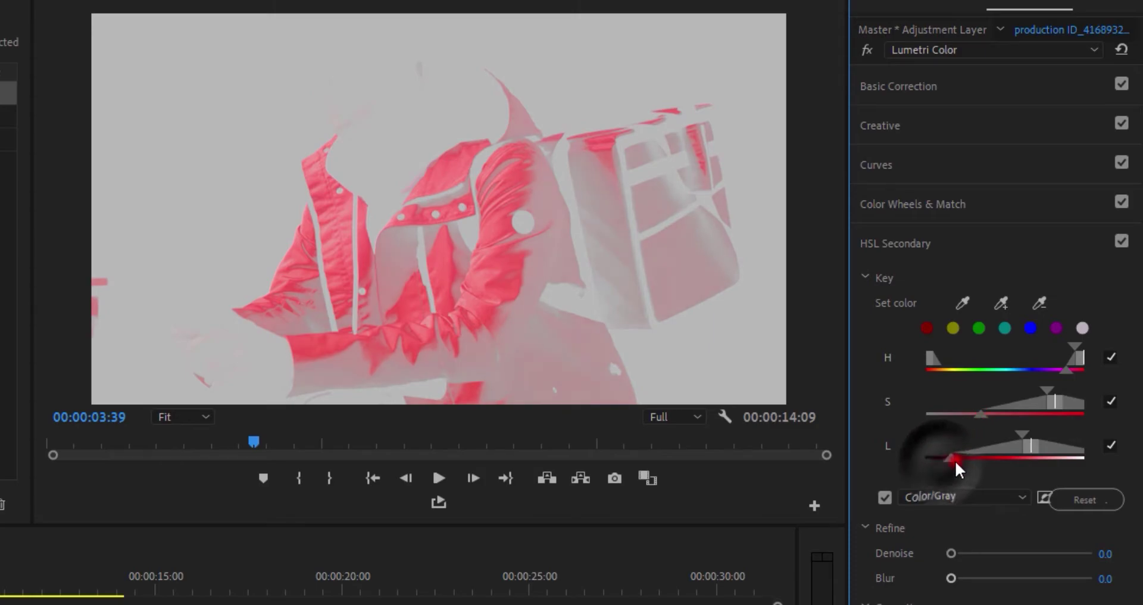
{"action": "left_click_drag", "start_coordinate": [1066, 368], "coordinate": [1031, 361]}
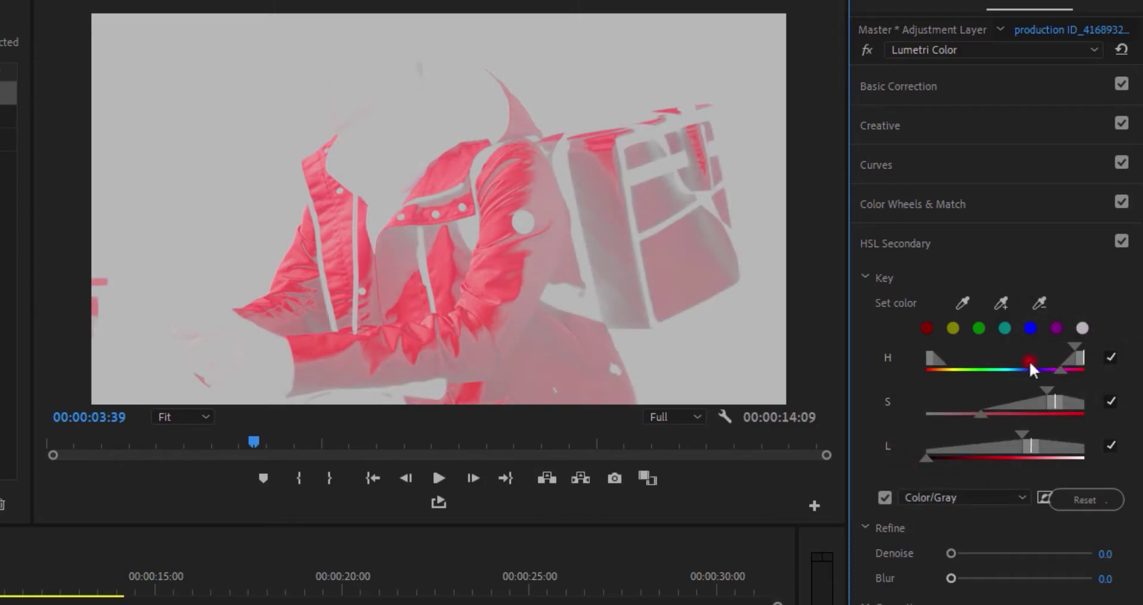
Compare the matte with normal colour, then set Refine Denoise to 8.8 with Blur 0.0
{"action": "left_click", "coordinate": [883, 499]}
{"action": "left_click", "coordinate": [884, 499]}
{"action": "left_click", "coordinate": [883, 499]}
{"action": "left_click", "coordinate": [943, 545]}
{"action": "left_click_drag", "start_coordinate": [949, 546], "coordinate": [962, 549]}
{"action": "mouse_move", "coordinate": [957, 575]}
{"action": "left_mouse_down"}
{"action": "mouse_move", "coordinate": [985, 576]}
{"action": "mouse_move", "coordinate": [931, 576]}
{"action": "left_mouse_up"}
Switch Correction to separate Midtones, Shadows and Highlights wheels
{"action": "scroll", "coordinate": [953, 341], "scroll_direction": "down", "scroll_amount": 5}
{"action": "scroll", "coordinate": [956, 316], "scroll_direction": "down", "scroll_amount": 1}
{"action": "scroll", "coordinate": [957, 316], "scroll_direction": "down", "scroll_amount": 1}
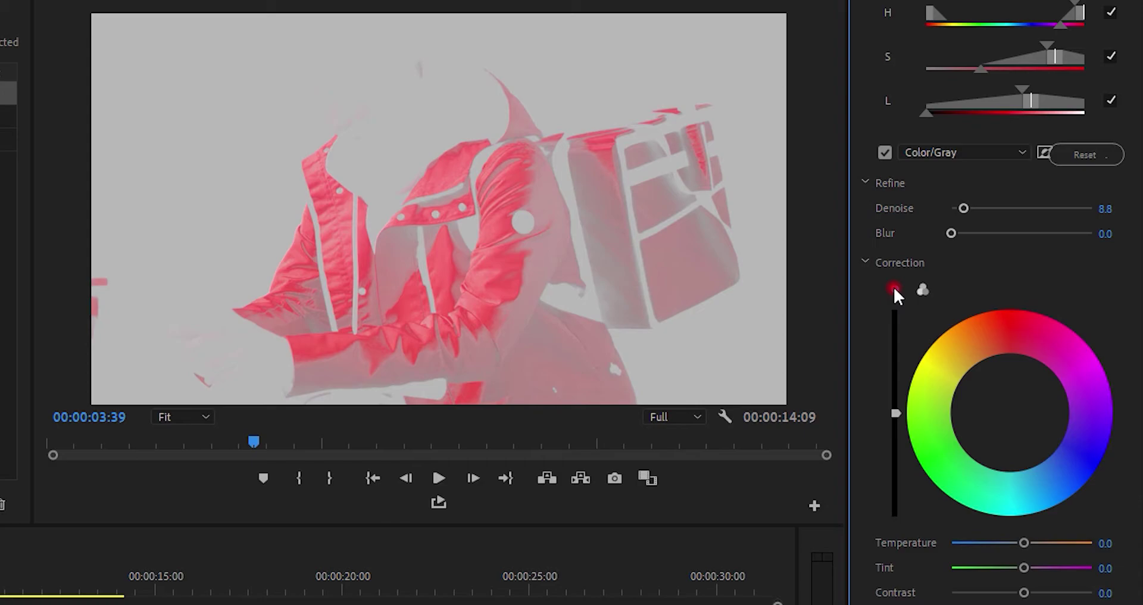
{"action": "left_click", "coordinate": [914, 292]}
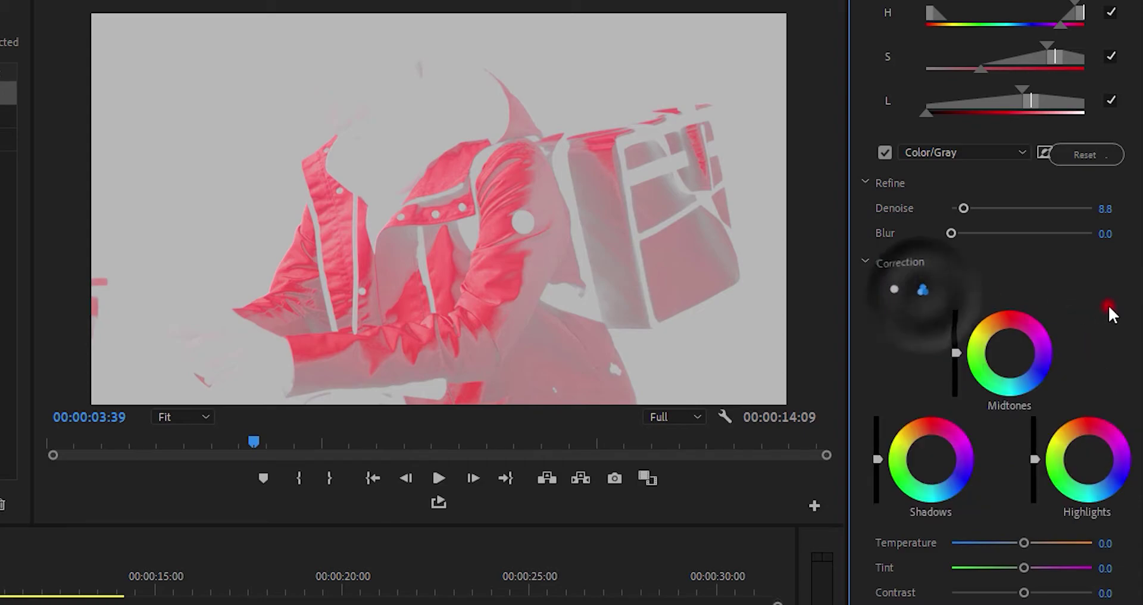
{"action": "scroll", "coordinate": [1109, 305], "scroll_direction": "down", "scroll_amount": 1}
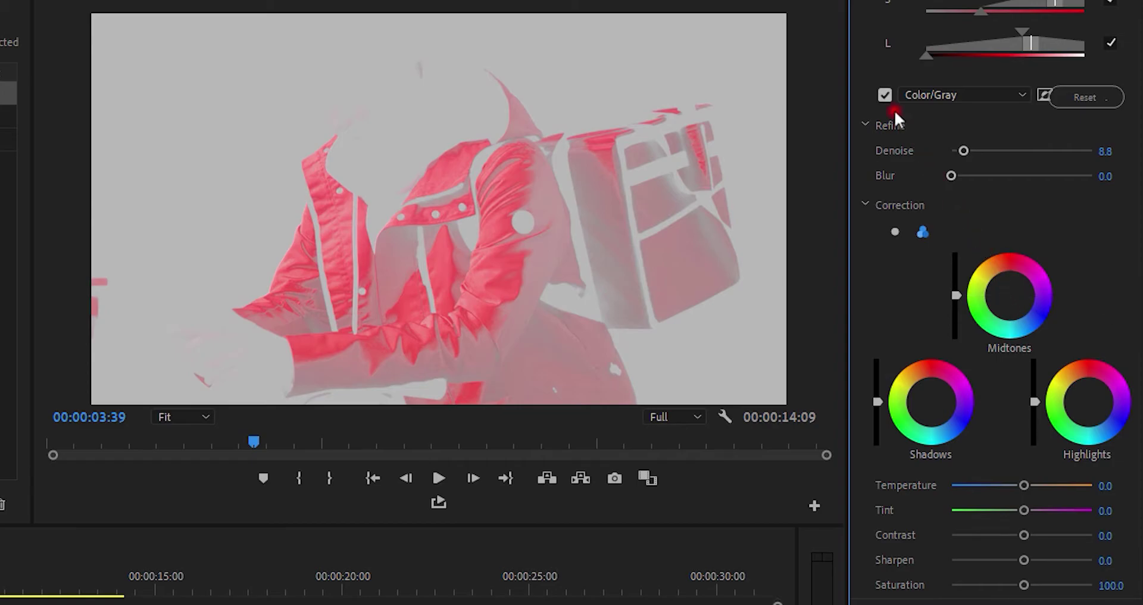
Turn off Color/Gray and push the Midtones wheel toward magenta
{"action": "left_click", "coordinate": [885, 94]}
{"action": "left_click", "coordinate": [1010, 294]}
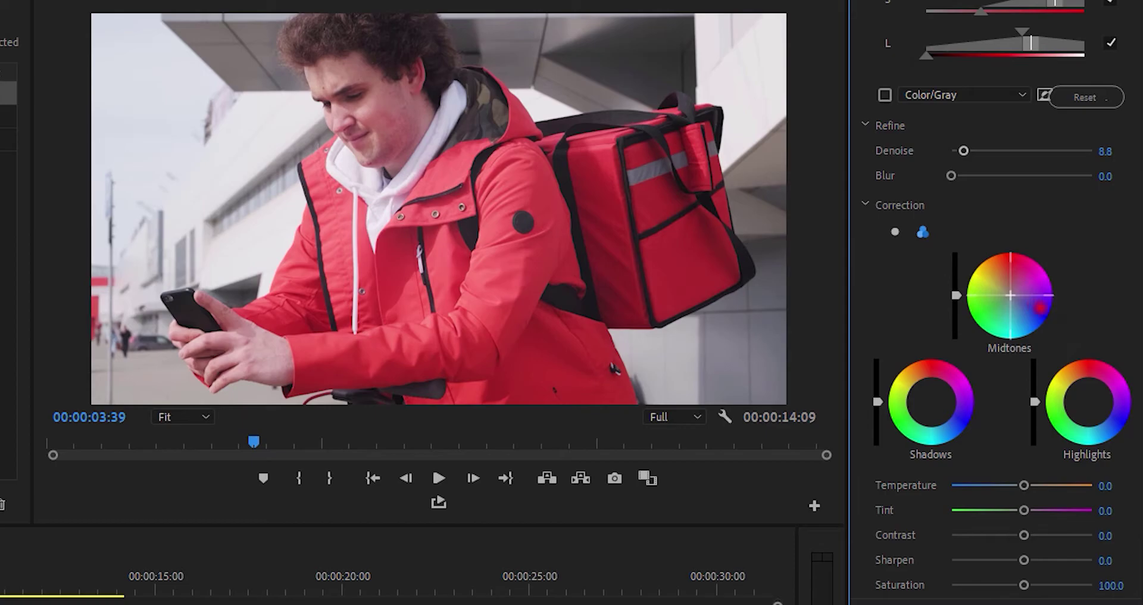
{"action": "left_click_drag", "start_coordinate": [1119, 330], "coordinate": [1141, 159]}
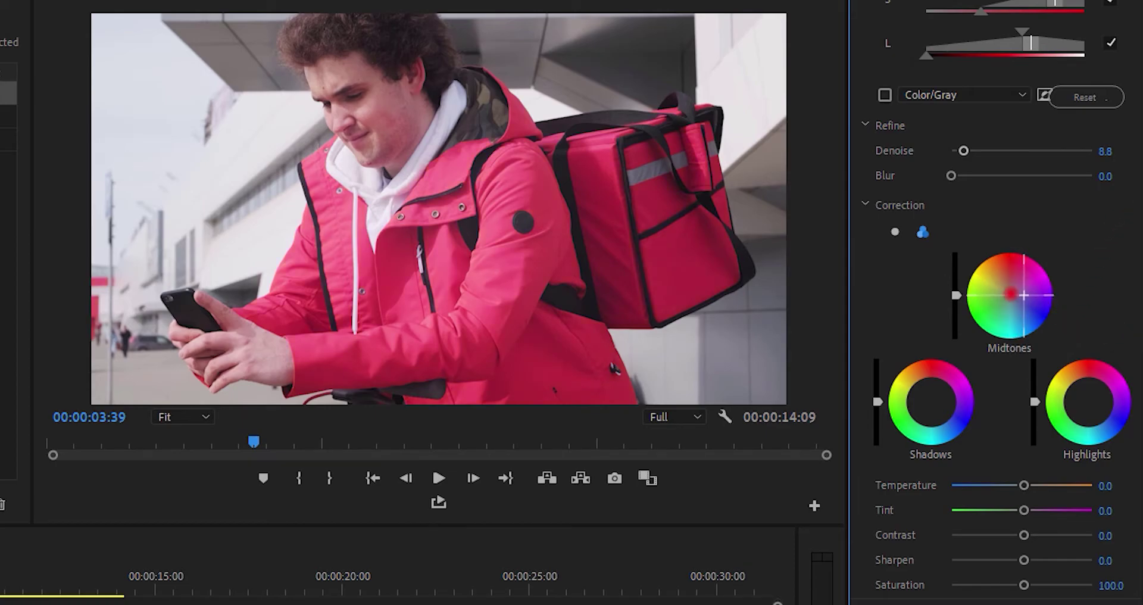
{"action": "left_click_drag", "start_coordinate": [1029, 290], "coordinate": [1115, 187]}
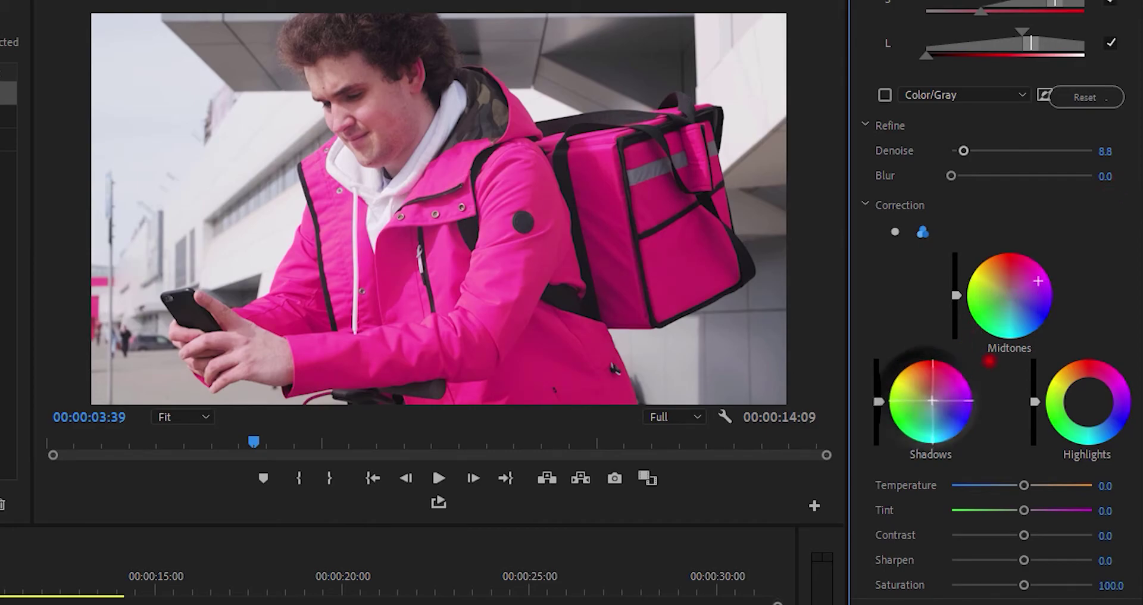
Push the Shadows and Highlights wheels toward magenta and brighten the midtones slightly
{"action": "left_click_drag", "start_coordinate": [932, 401], "coordinate": [946, 389]}
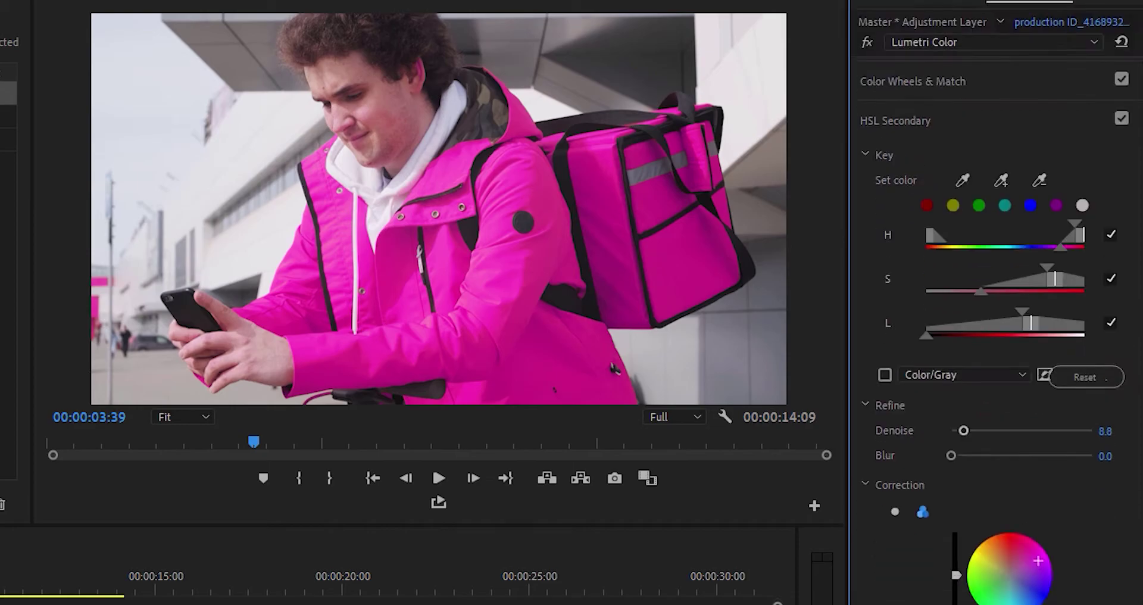
{"action": "left_click_drag", "start_coordinate": [1088, 402], "coordinate": [1099, 396]}
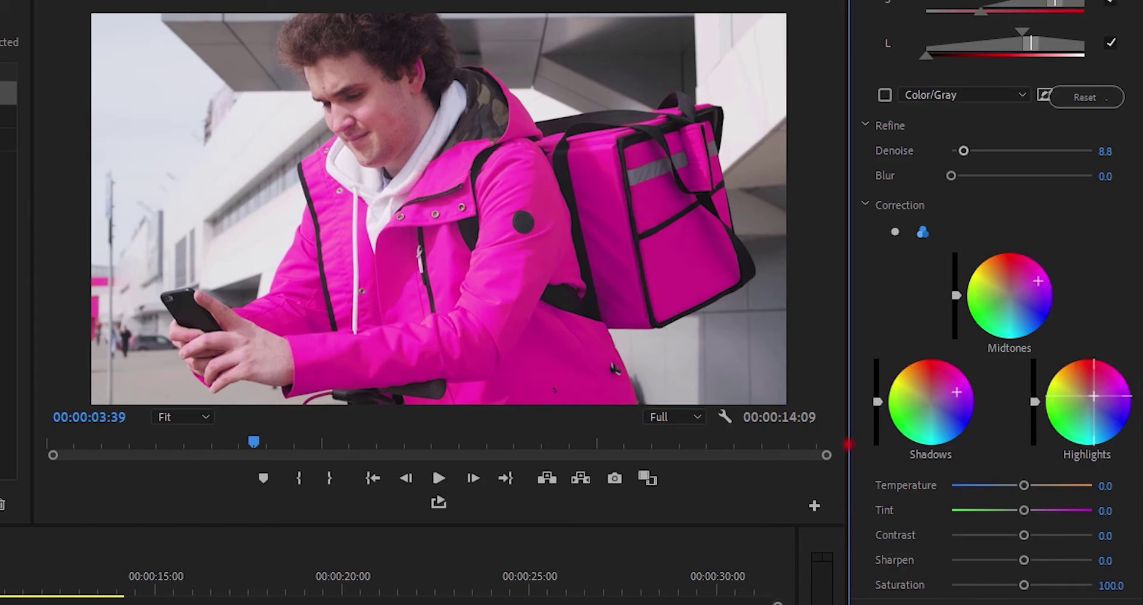
{"action": "left_click_drag", "start_coordinate": [991, 417], "coordinate": [1088, 401]}
{"action": "left_click_drag", "start_coordinate": [956, 295], "coordinate": [957, 298]}
{"action": "double_click", "coordinate": [1035, 282]}
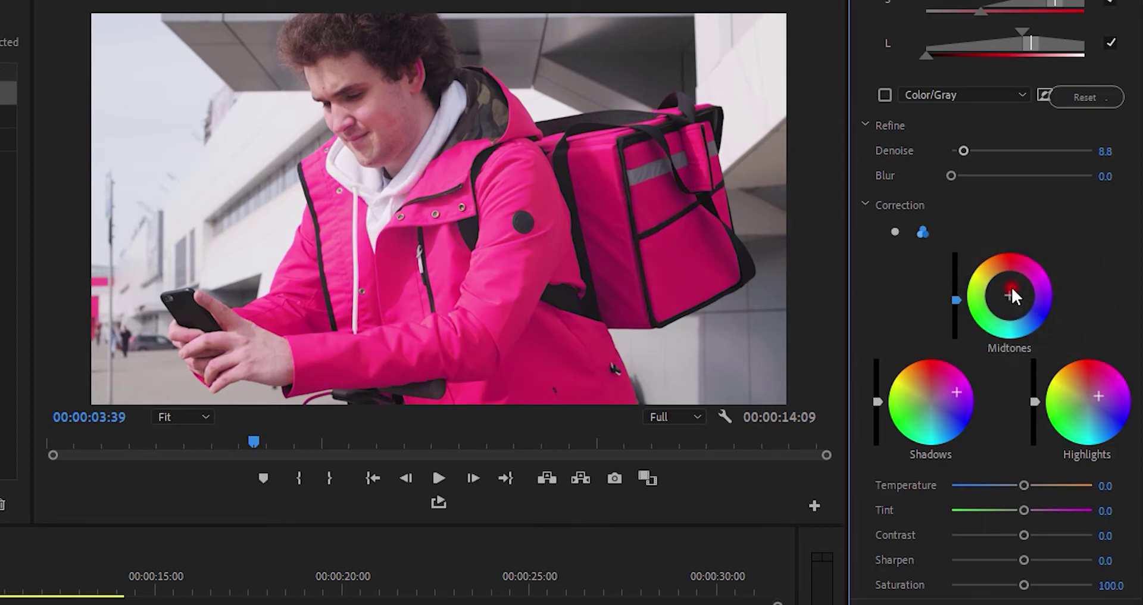
{"action": "key", "text": "ctrl+z"}
{"action": "scroll", "coordinate": [929, 381], "scroll_direction": "down", "scroll_amount": 2}
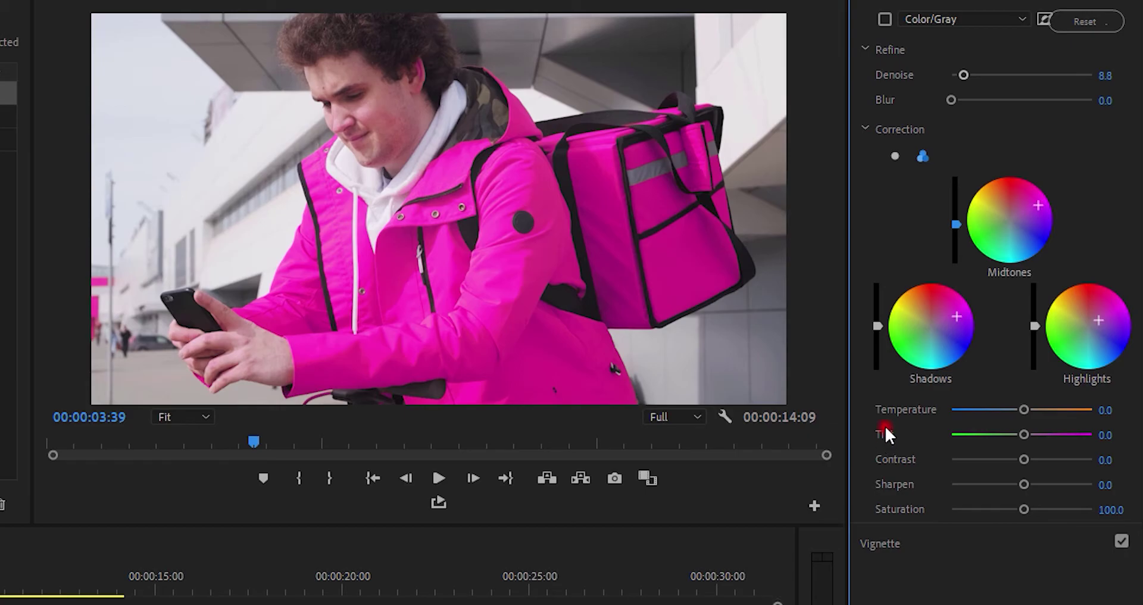
Set Temperature -4.1, Tint 24.3, Contrast 35.1, Sharpen 13.5, Saturation 127, then review from 00:00:01:14
{"action": "mouse_move", "coordinate": [1024, 409]}
{"action": "left_mouse_down"}
{"action": "mouse_move", "coordinate": [1038, 410]}
{"action": "mouse_move", "coordinate": [960, 408]}
{"action": "mouse_move", "coordinate": [1044, 414]}
{"action": "mouse_move", "coordinate": [1024, 423]}
{"action": "mouse_move", "coordinate": [1038, 434]}
{"action": "mouse_move", "coordinate": [1020, 410]}
{"action": "left_mouse_up"}
{"action": "mouse_move", "coordinate": [1025, 459]}
{"action": "left_mouse_down"}
{"action": "mouse_move", "coordinate": [1070, 459]}
{"action": "mouse_move", "coordinate": [1020, 452]}
{"action": "mouse_move", "coordinate": [1025, 484]}
{"action": "mouse_move", "coordinate": [1053, 510]}
{"action": "left_mouse_up"}
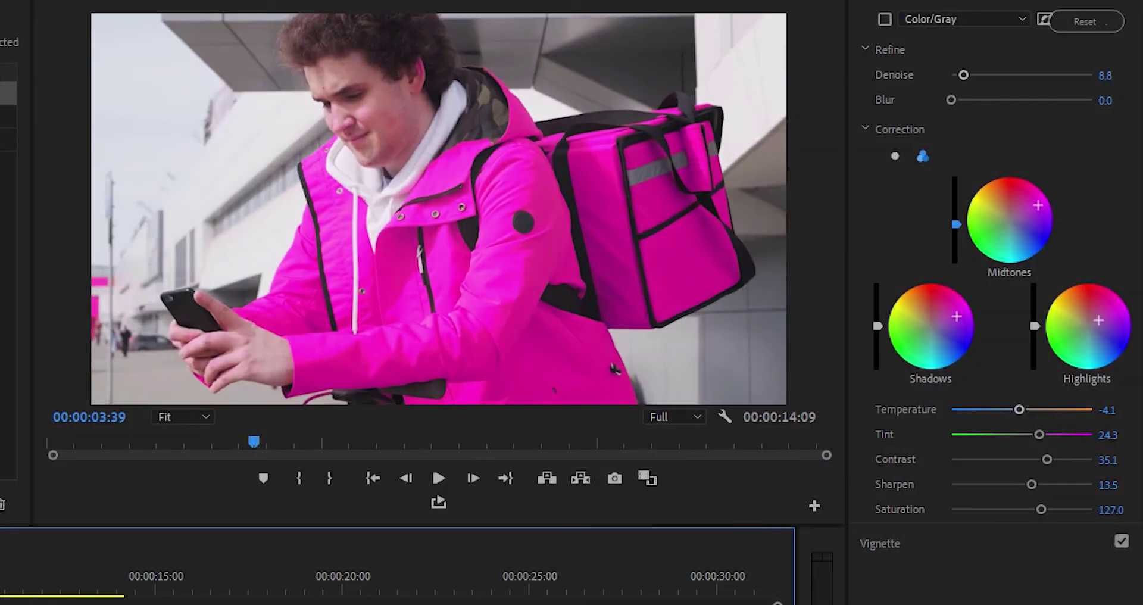
{"action": "left_click", "coordinate": [972, 434]}
{"action": "left_click", "coordinate": [117, 441]}
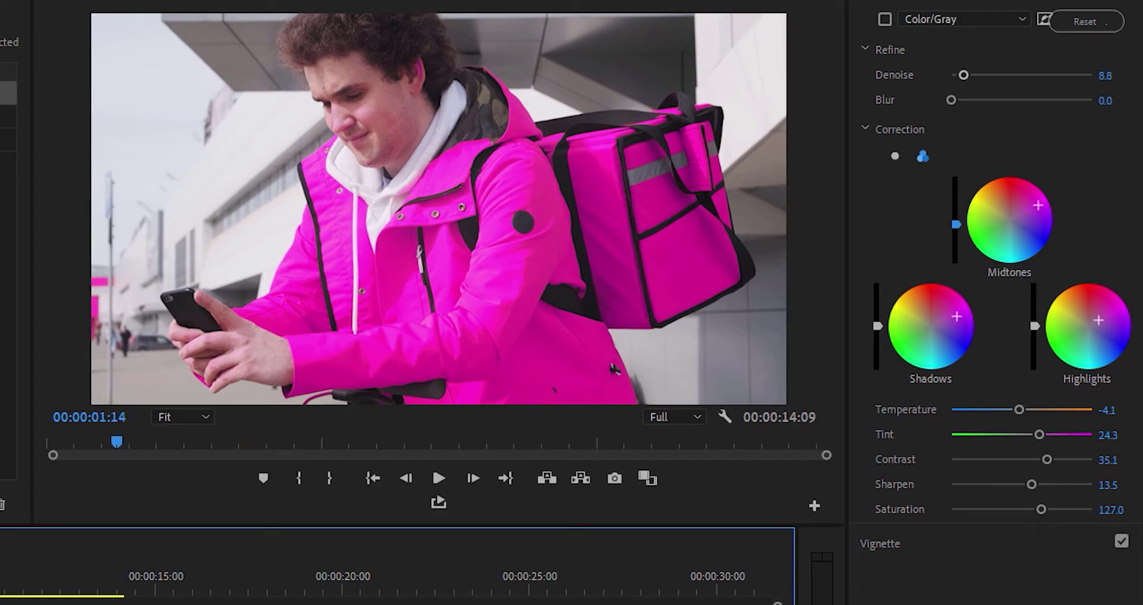